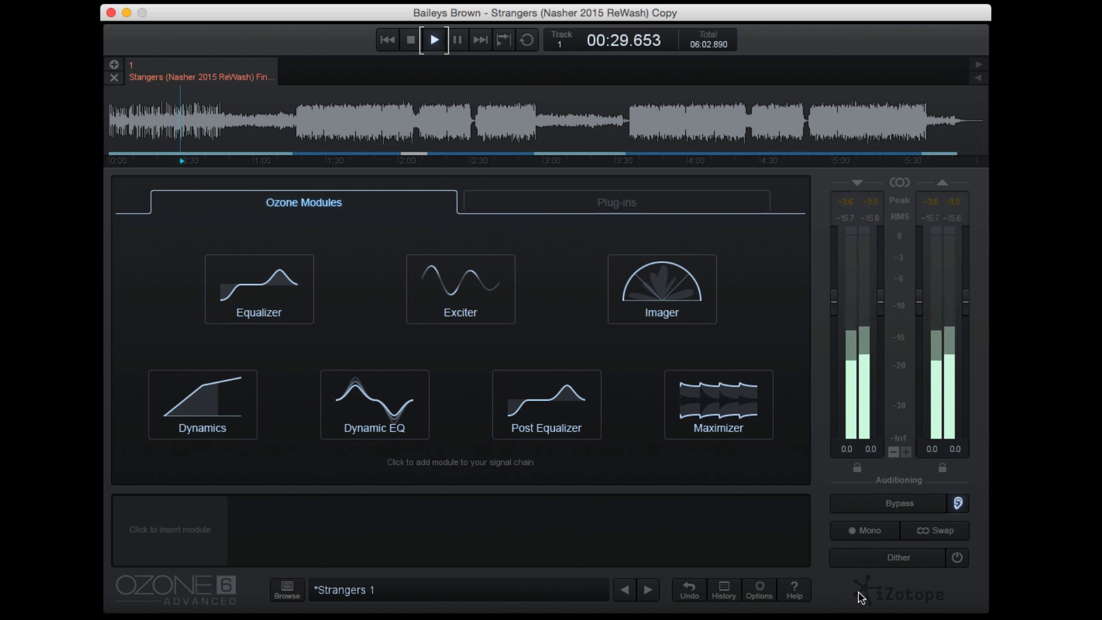
Step: Insert the Waves Center (s) plug-in into the empty signal chain
left_click(700, 204)
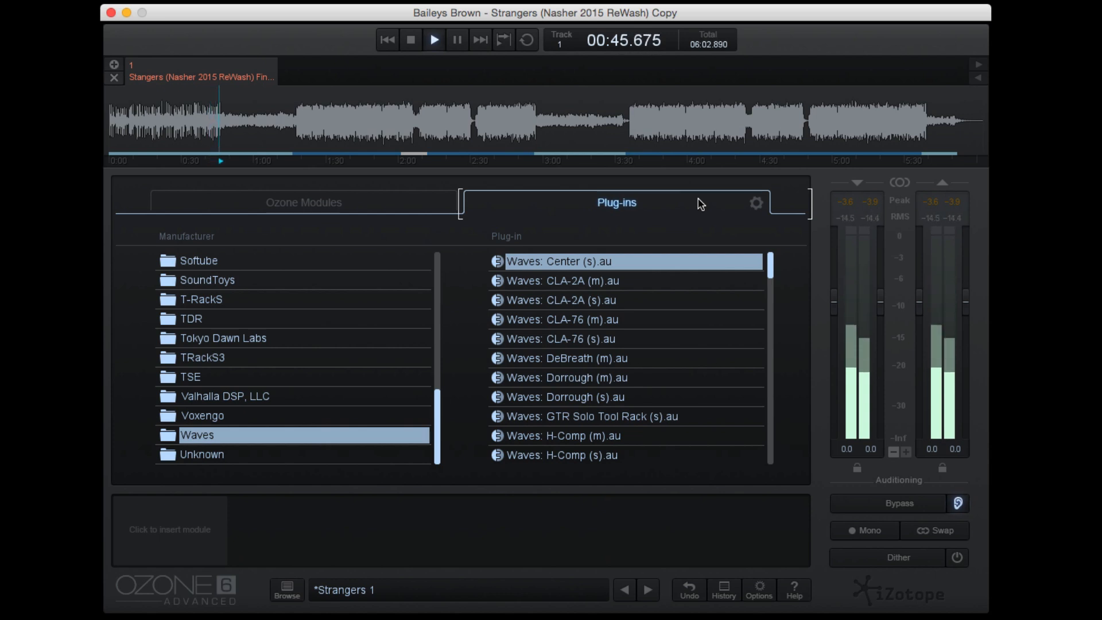
double_click(581, 260)
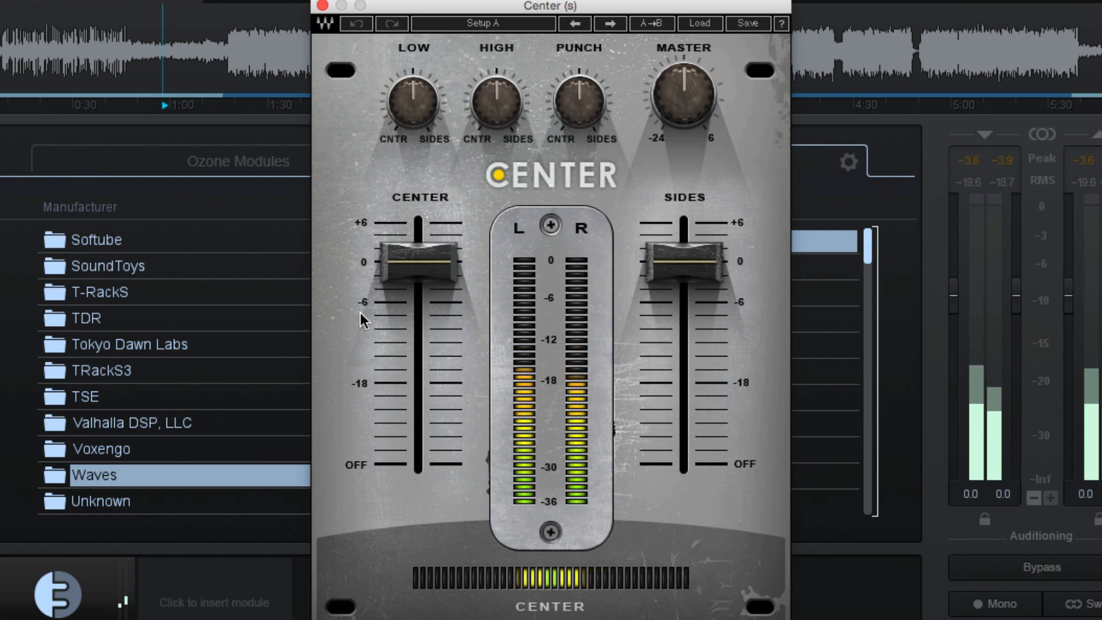
Step: Audition Center with its Center fader at Off and Low turned fully towards center, and return the Center fader to 0.0
mouse_move(418, 224)
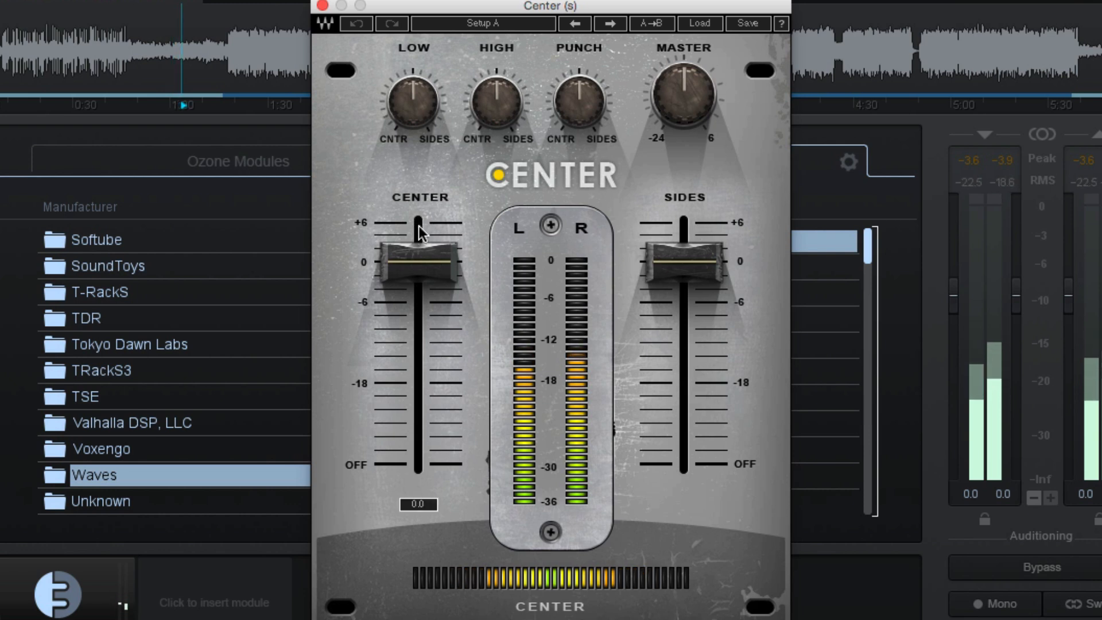
mouse_move(682, 227)
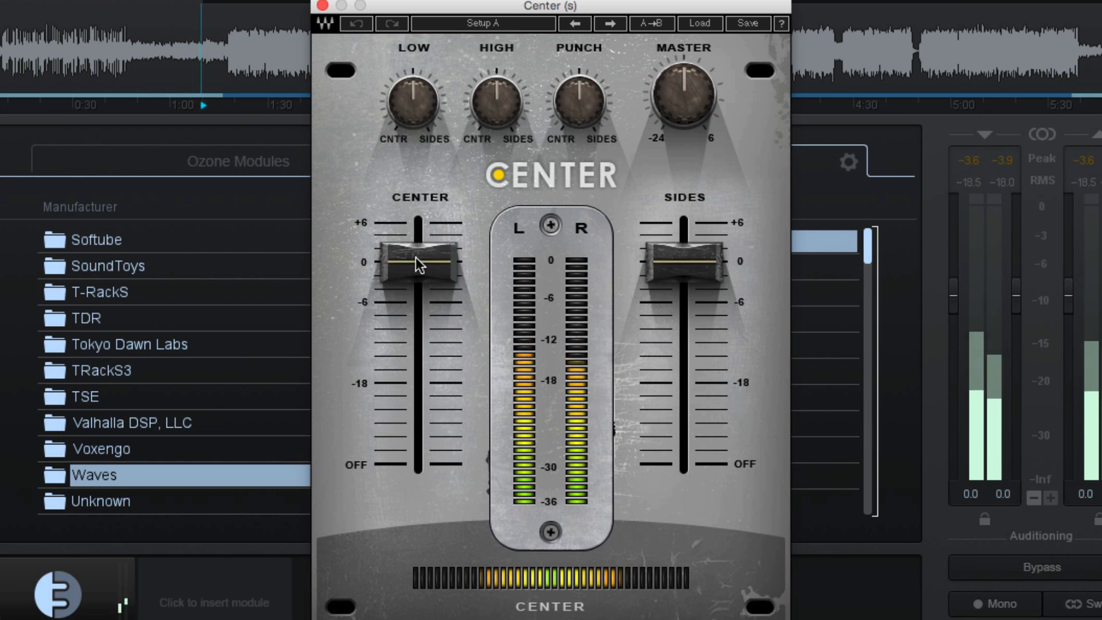
left_click_drag(416, 257, 416, 460)
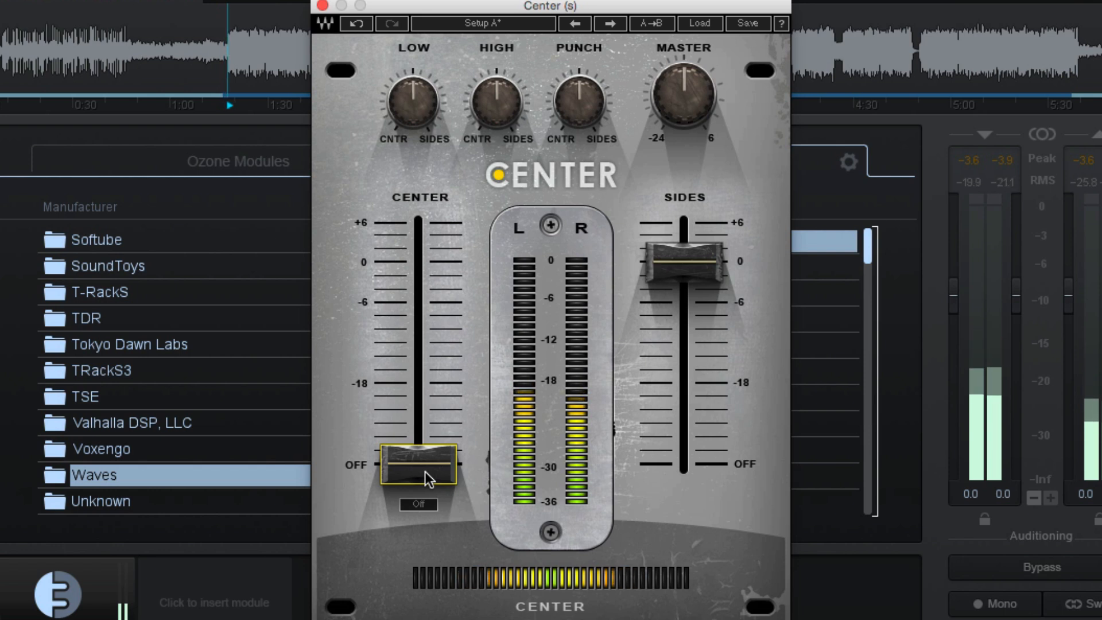
mouse_move(417, 103)
left_mouse_down()
mouse_move(417, 149)
mouse_move(411, 94)
left_mouse_up()
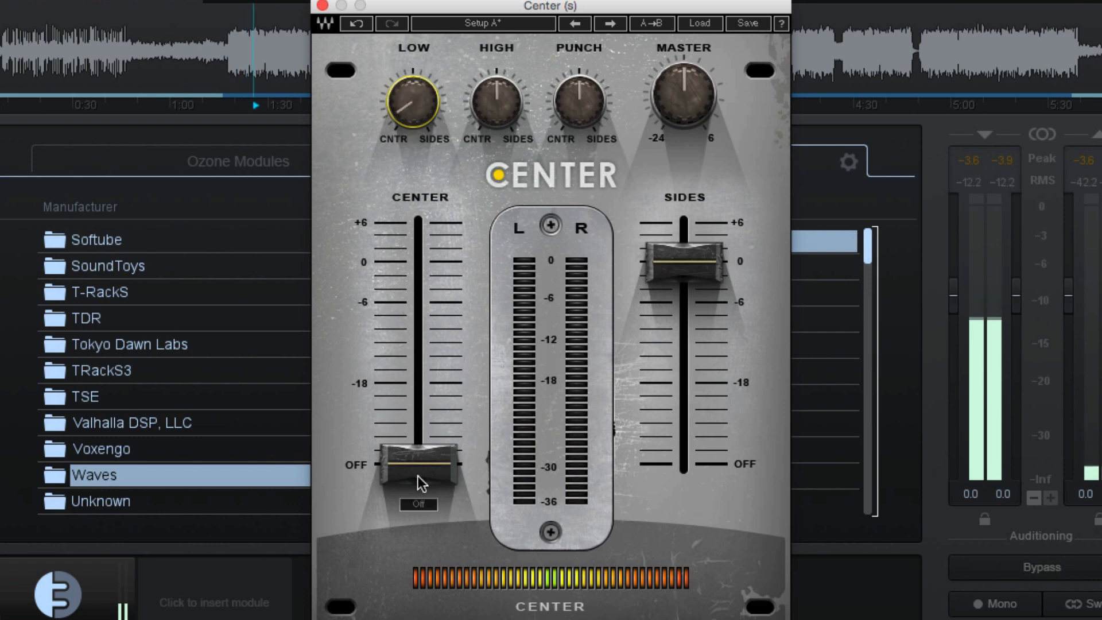
left_click_drag(415, 468, 418, 273)
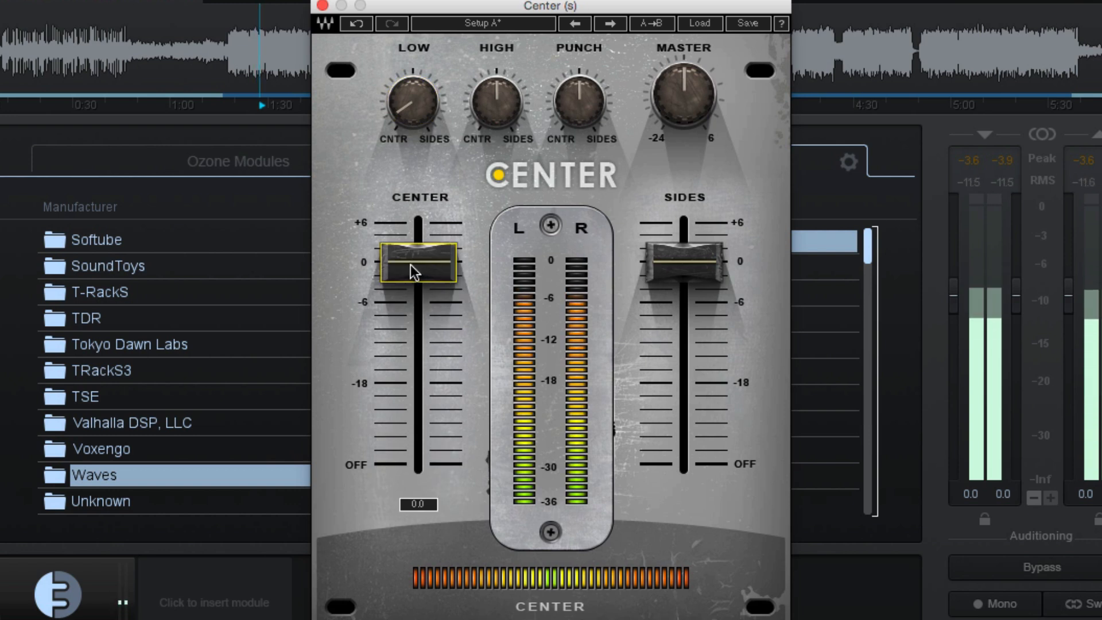
Step: Load the Strangers user preset into the Center plug-in and close its window with the track playing
key("space")
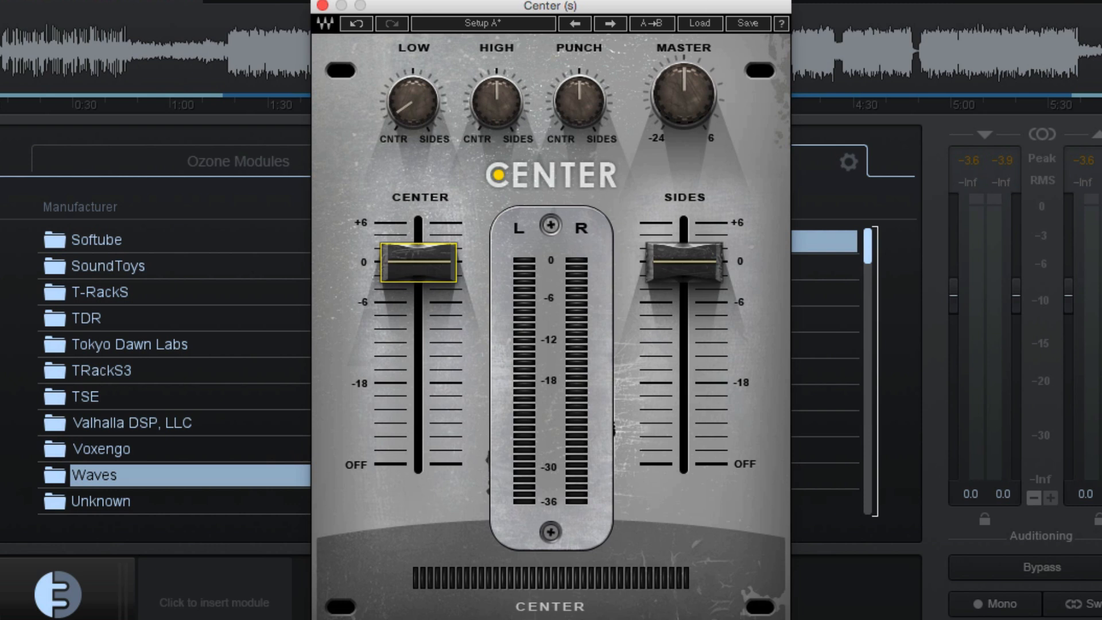
left_click(693, 22)
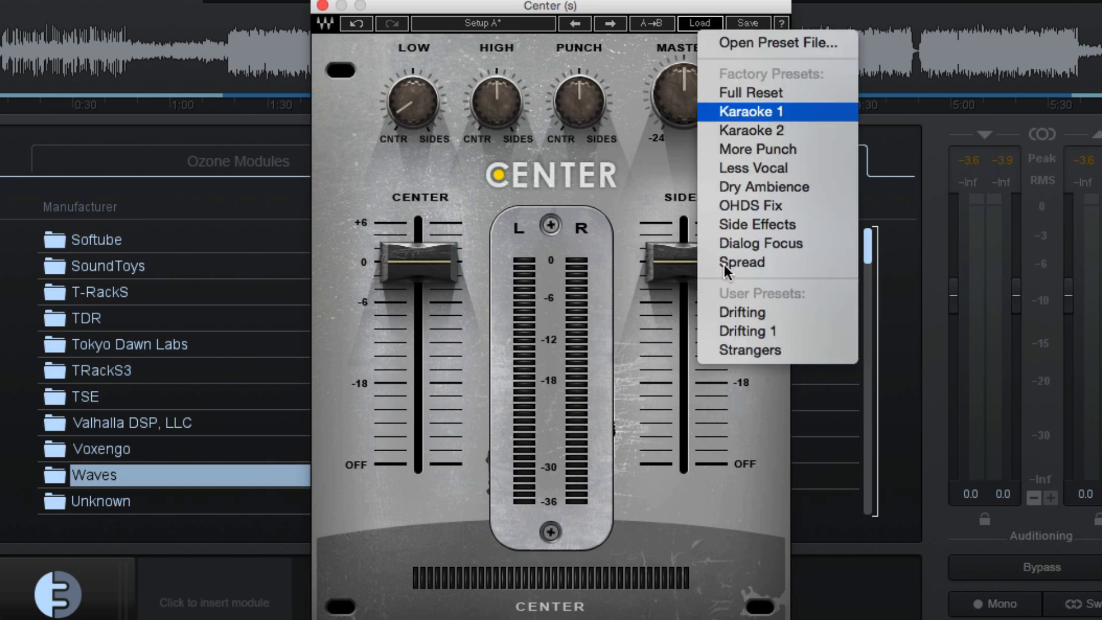
left_click(749, 353)
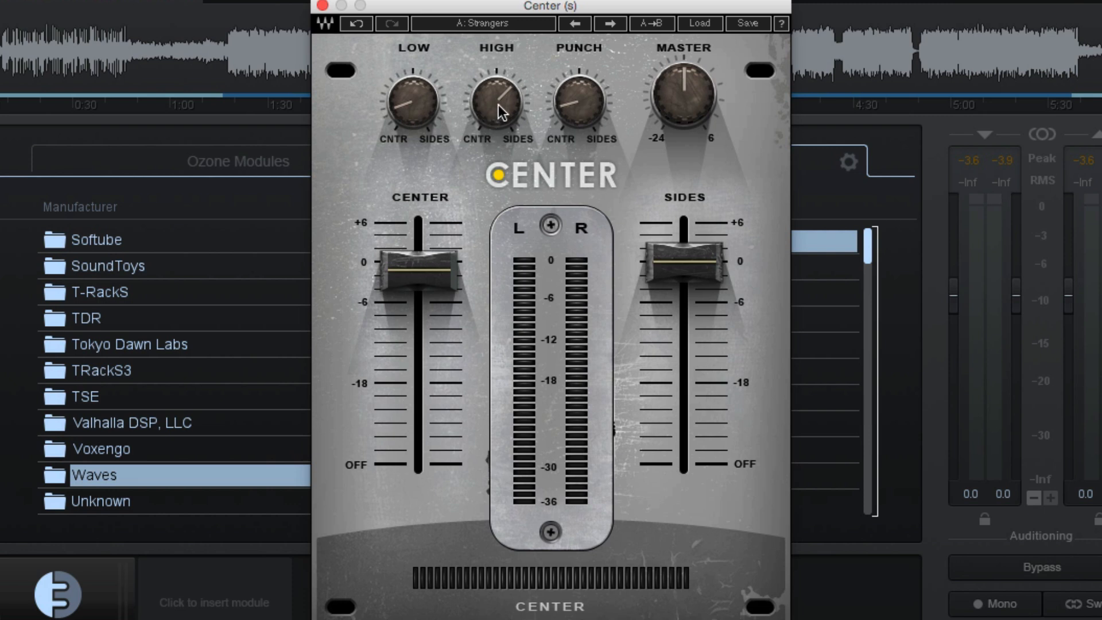
mouse_move(503, 93)
mouse_move(566, 108)
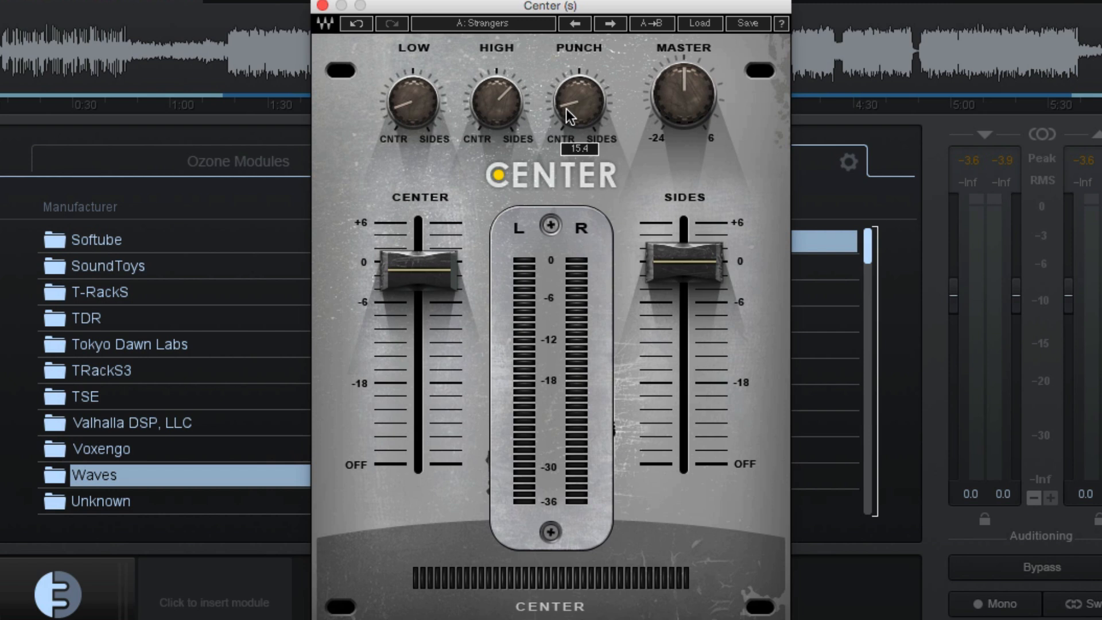
mouse_move(415, 289)
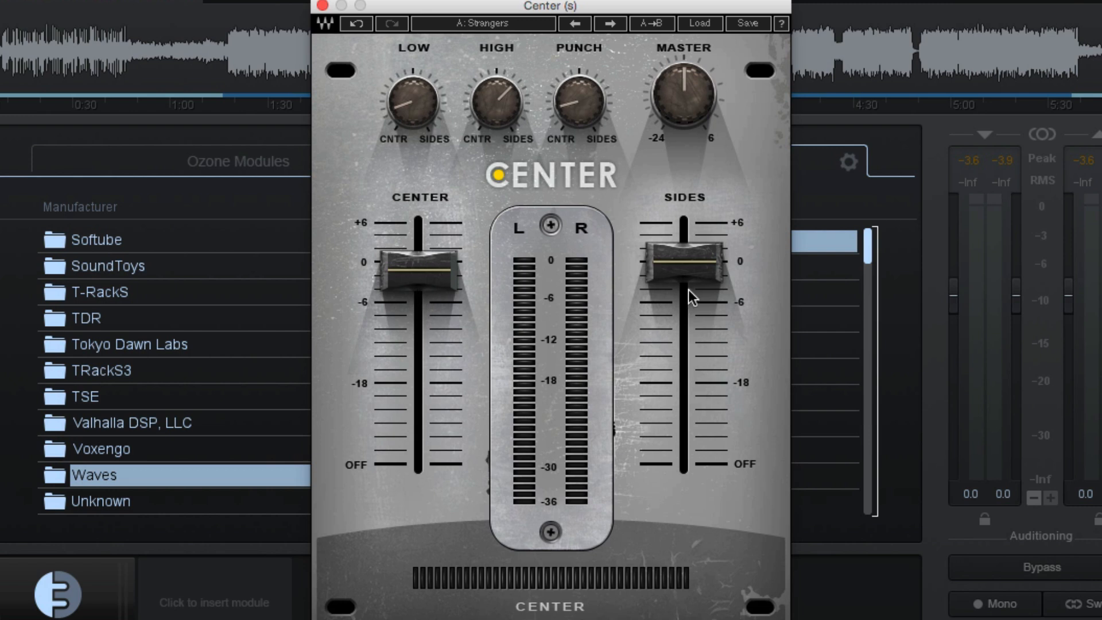
key("space")
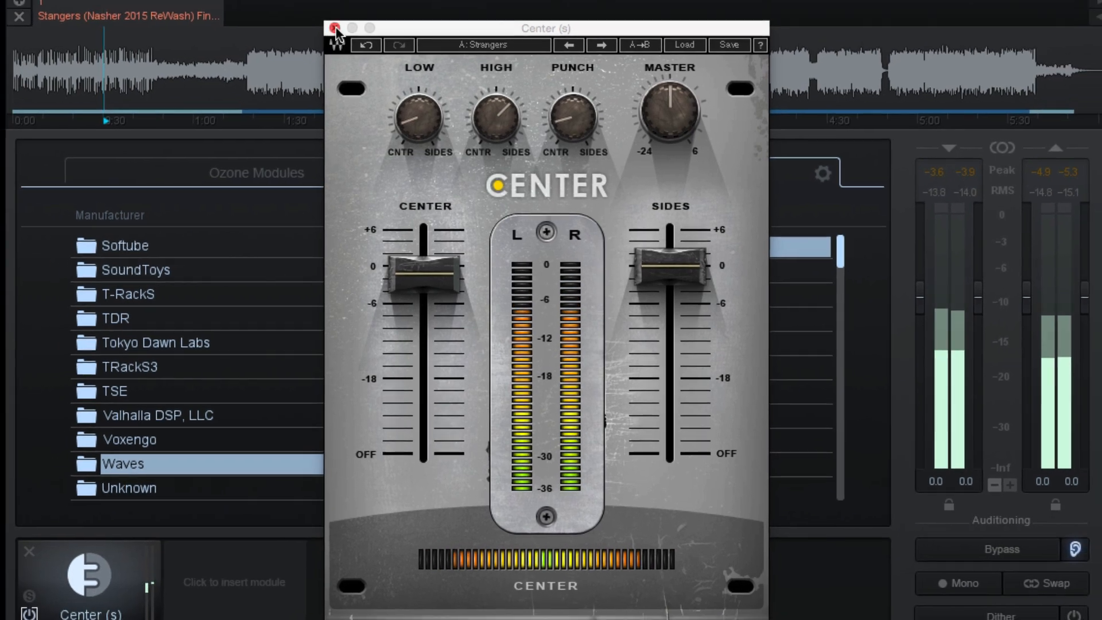
left_click(323, 6)
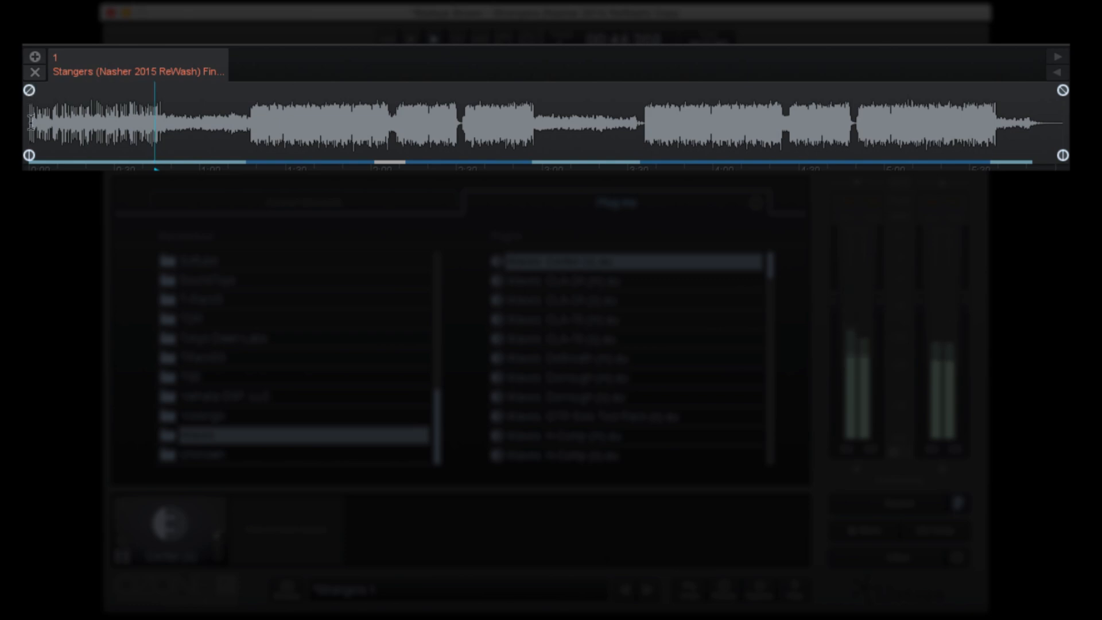
mouse_move(28, 155)
left_mouse_down()
mouse_move(74, 155)
mouse_move(15, 155)
left_mouse_up()
mouse_move(29, 91)
left_mouse_down()
mouse_move(141, 89)
mouse_move(20, 90)
left_mouse_up()
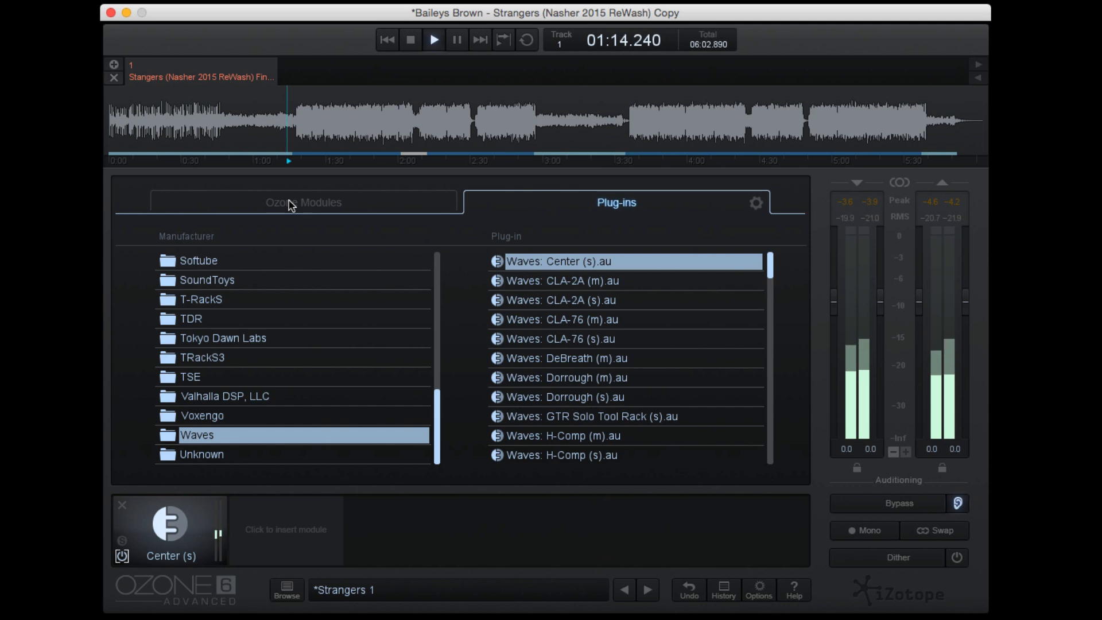
Step: Add the Equalizer module after Center in the signal chain and reset its Band 3 to 540 Hz and 0.0 dB
left_click(292, 206)
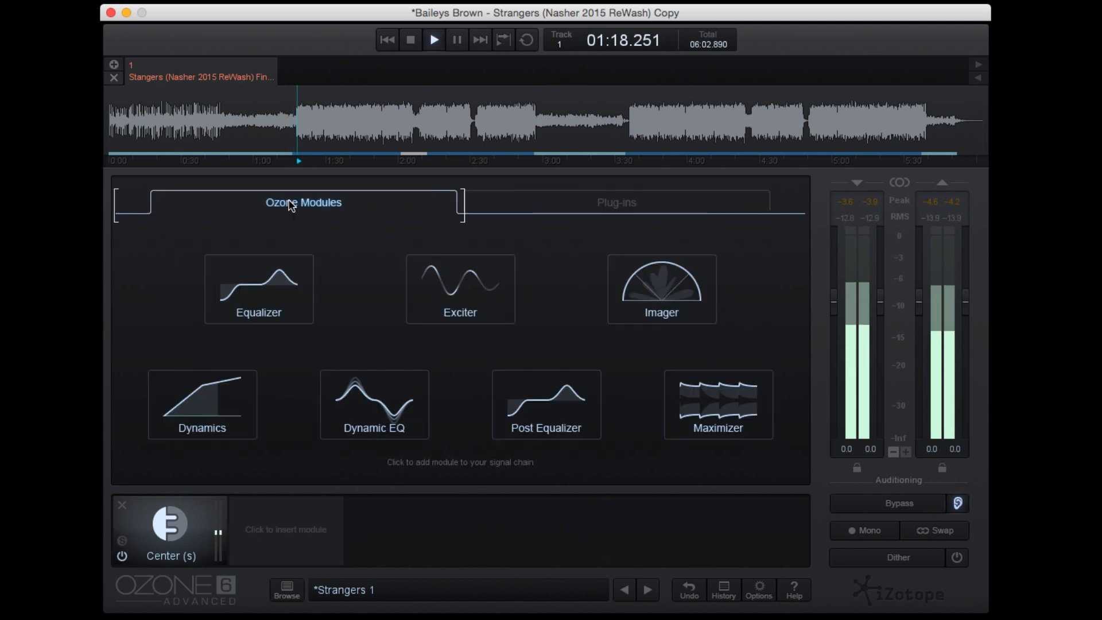
left_click(265, 295)
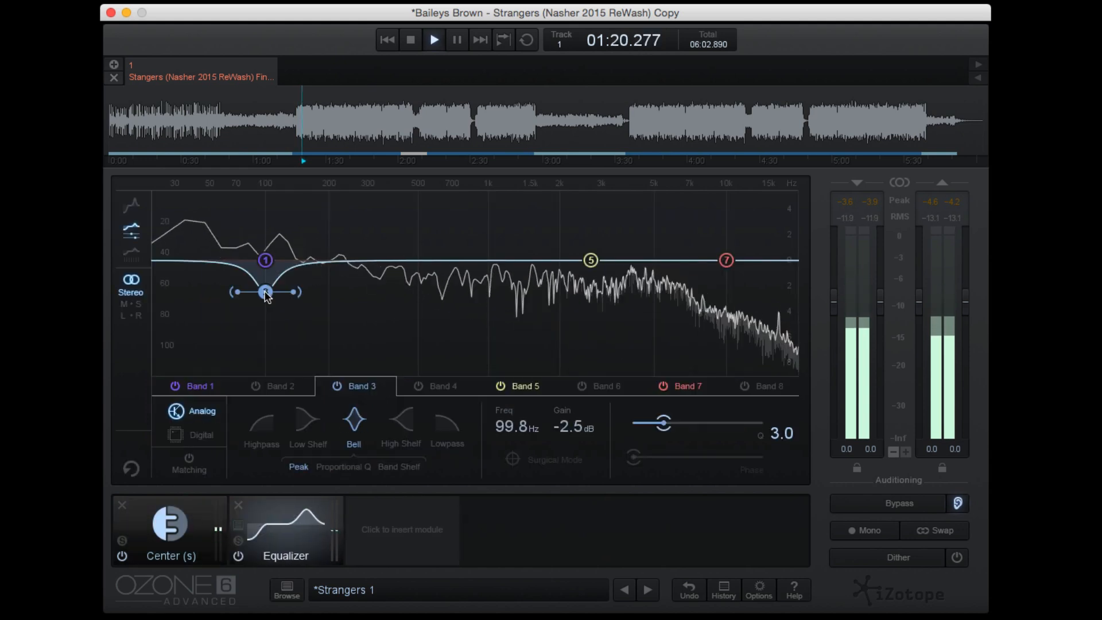
double_click(266, 293)
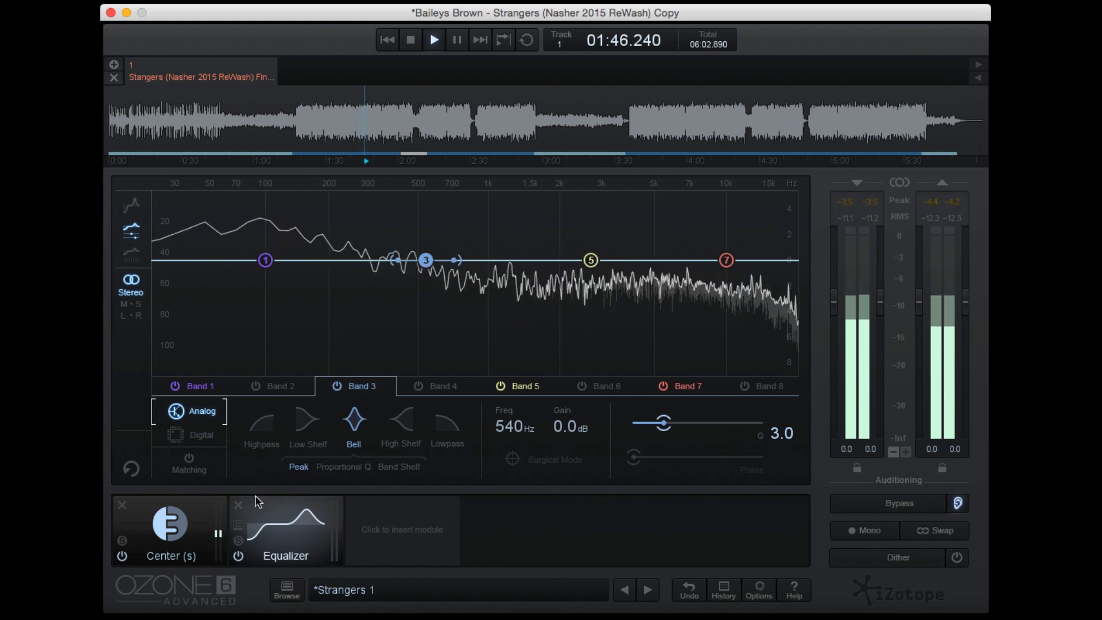
Step: Load the Strangers EQ1 preset into the Equalizer and close the preset manager
left_click(238, 524)
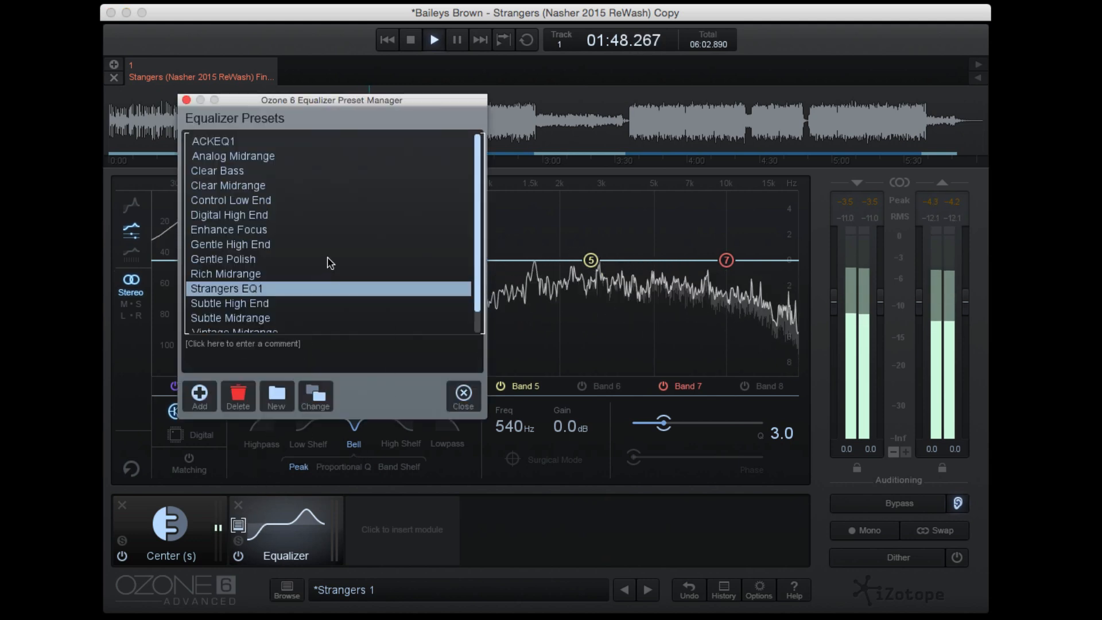
scroll(244, 289, "down", 1)
double_click(240, 274)
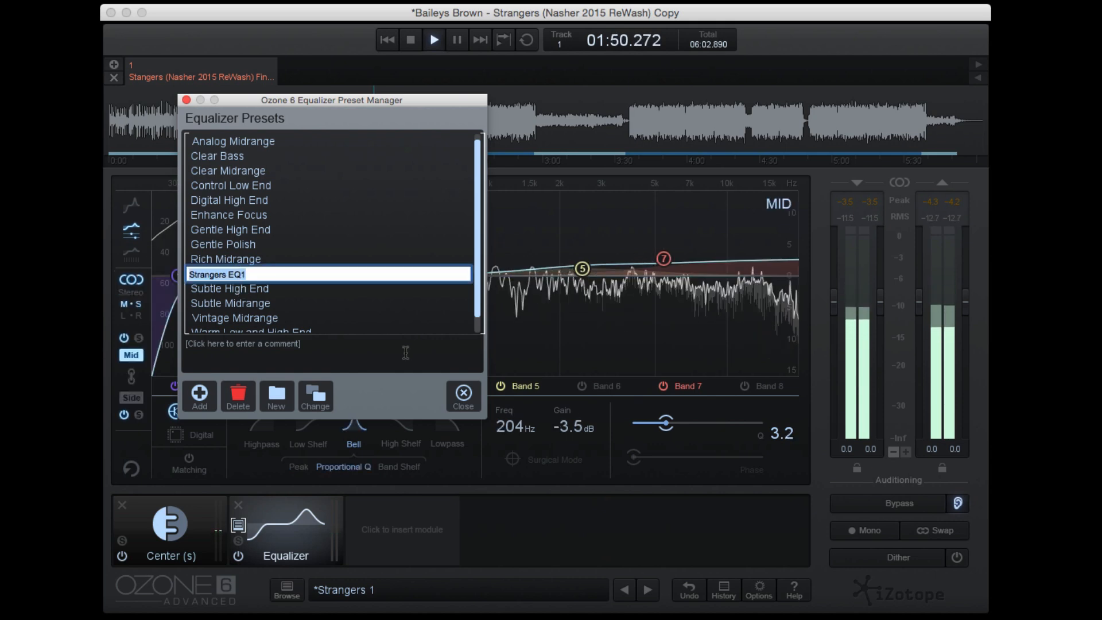
left_click(463, 396)
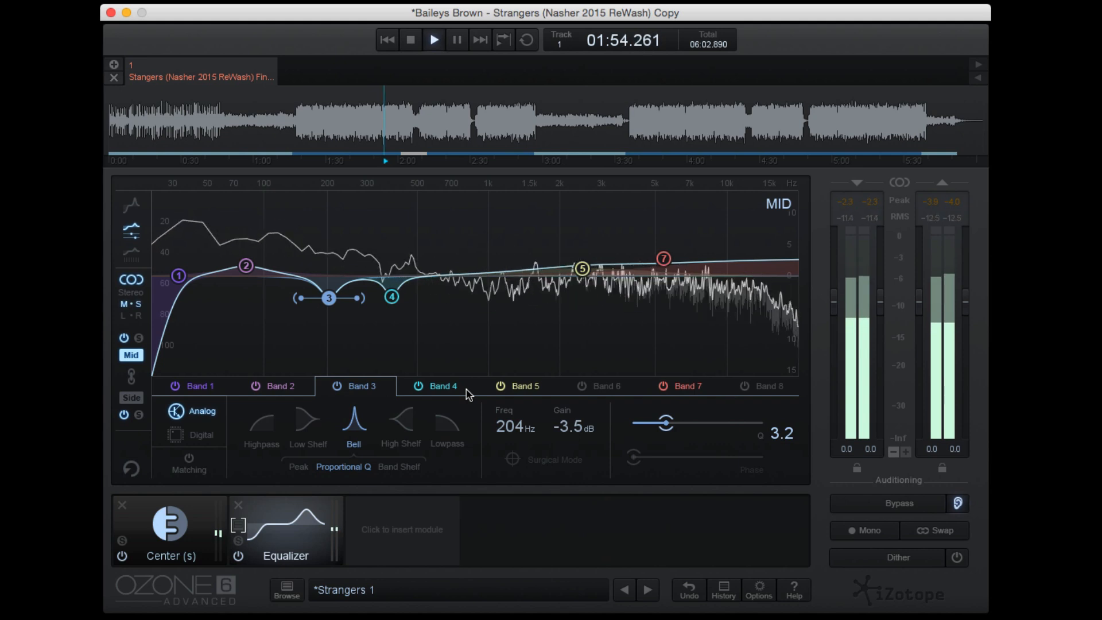
Step: Compare the Equalizer's Side and Mid curves, and solo the Side channel with its curve displayed
left_click(131, 398)
left_click(131, 355)
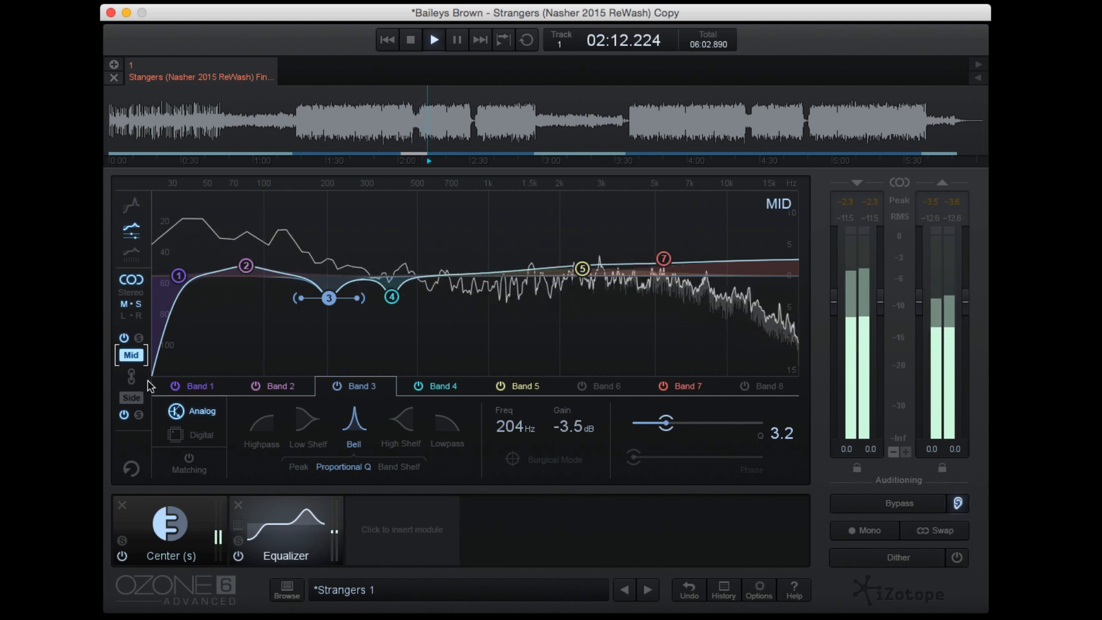
left_click(139, 415)
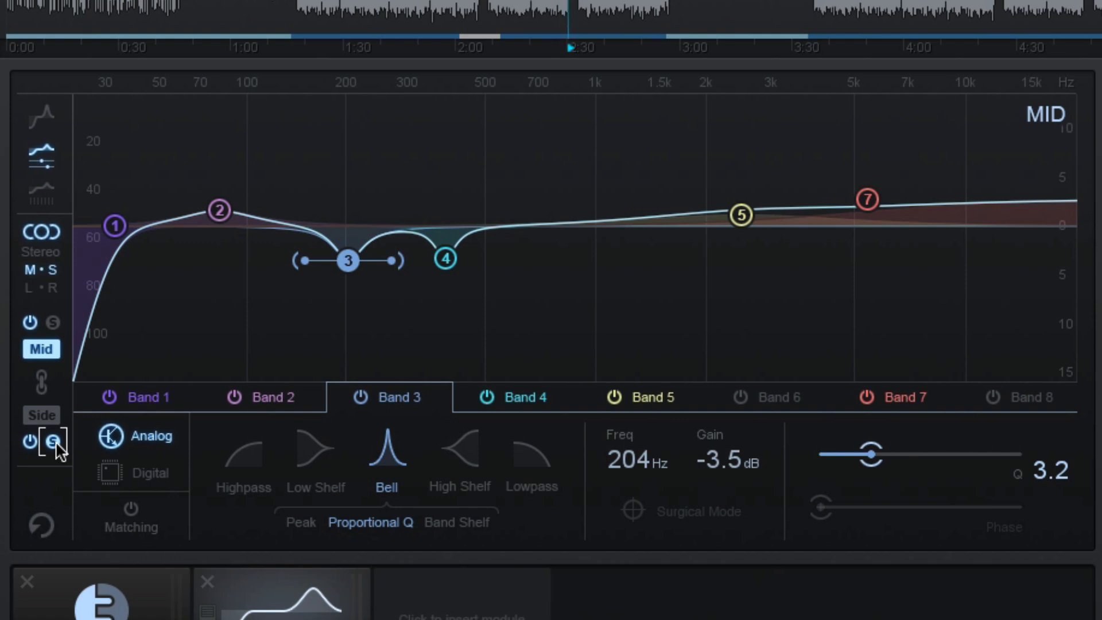
left_click(39, 410)
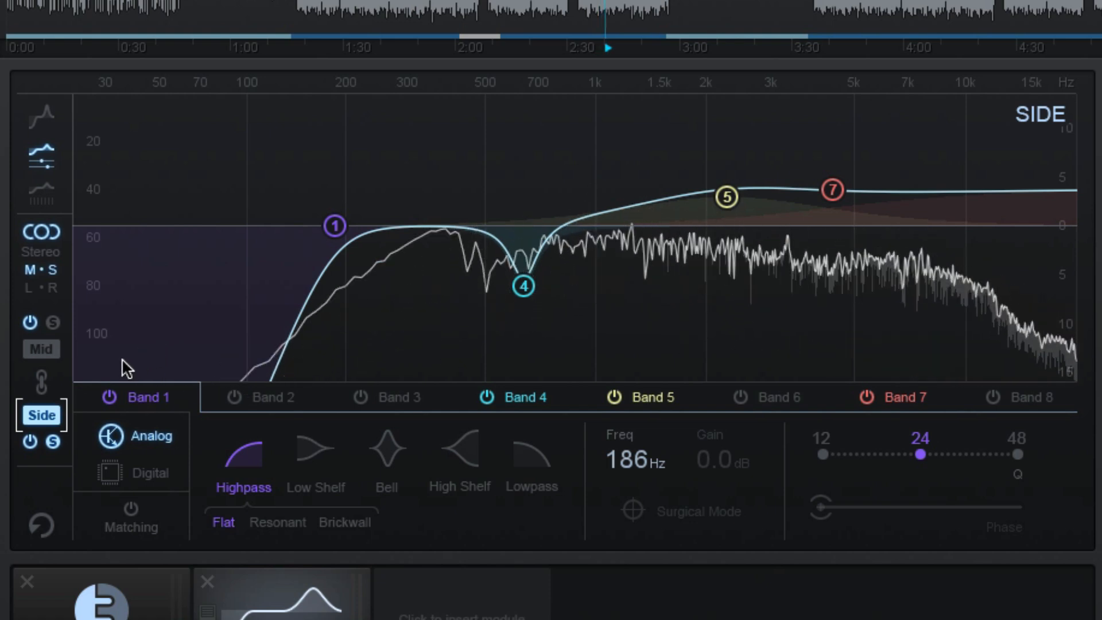
Step: Audition the soloed Side channel with its Band 1 highpass switched off and on, including an earlier part of the track
left_click(111, 399)
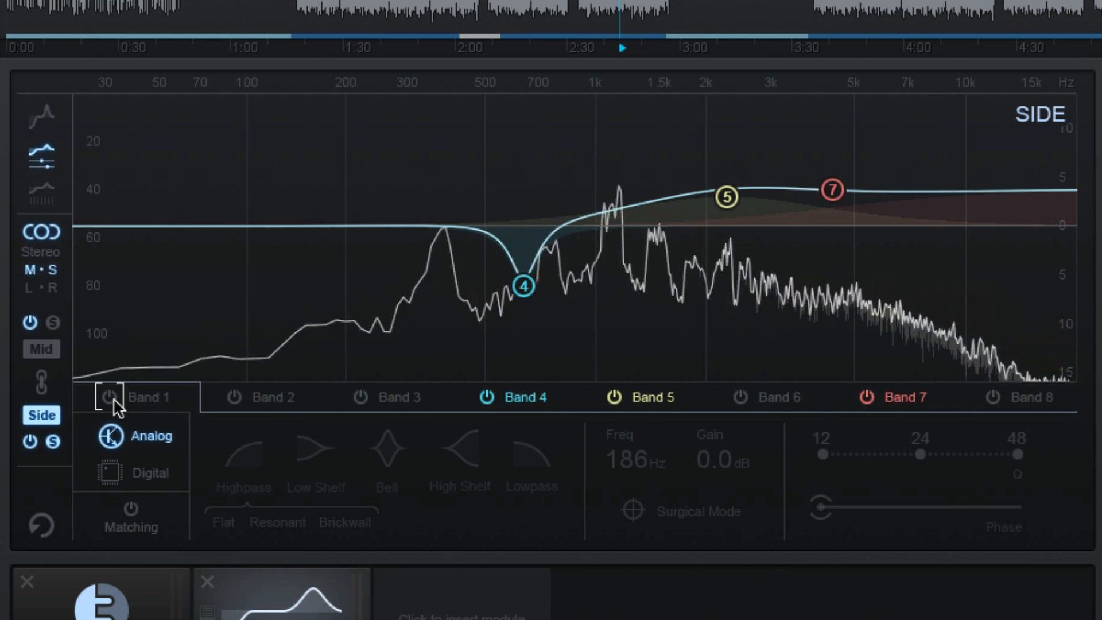
left_click(109, 398)
key("space")
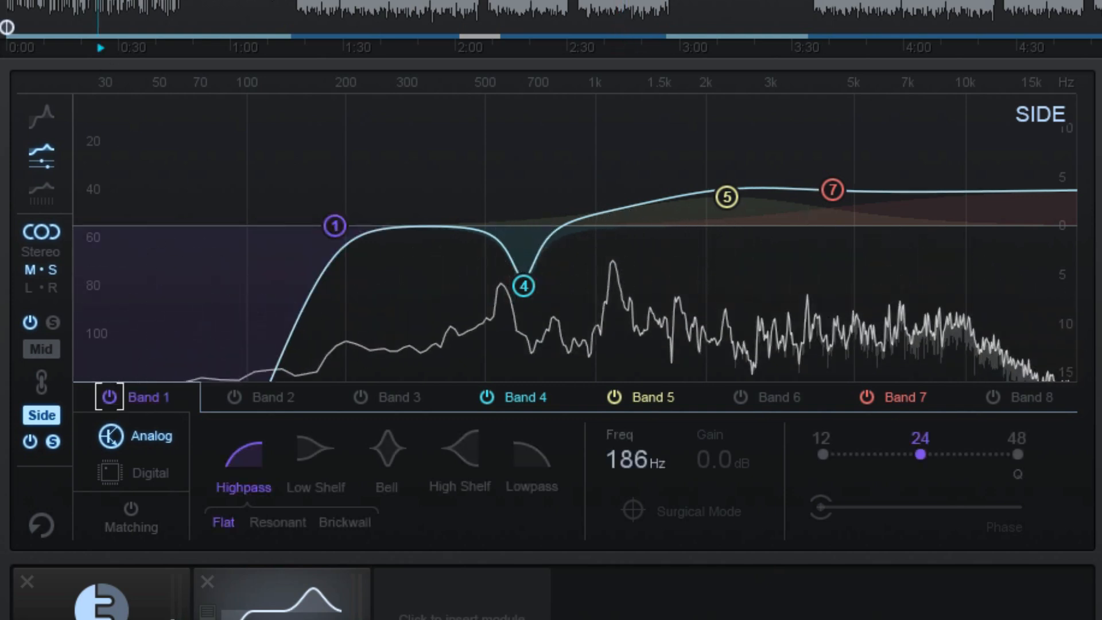
key("space")
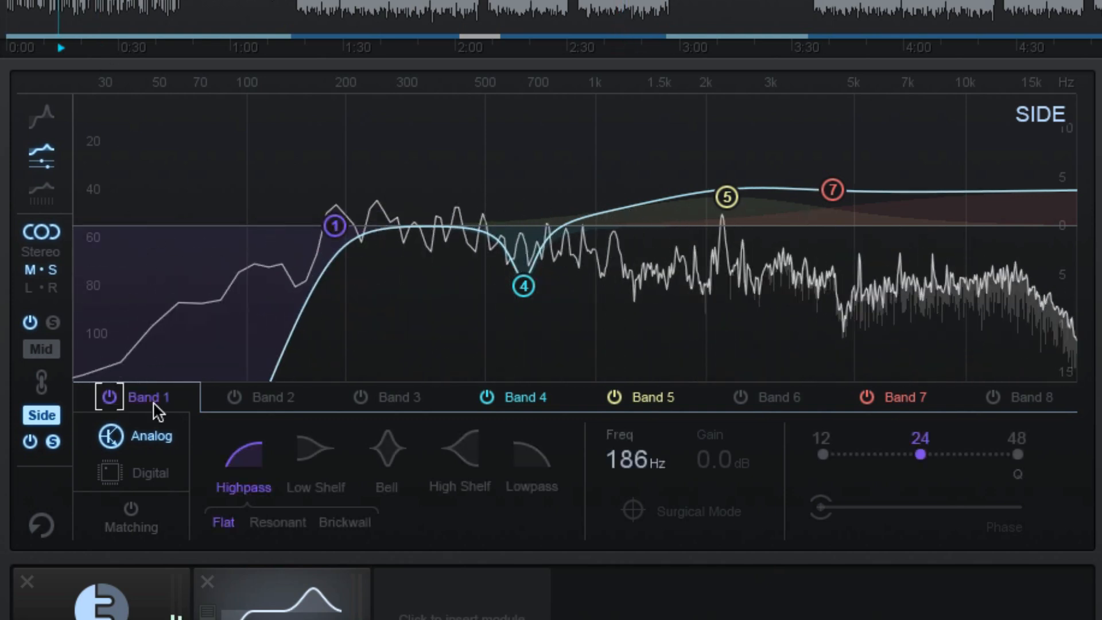
left_click(109, 398)
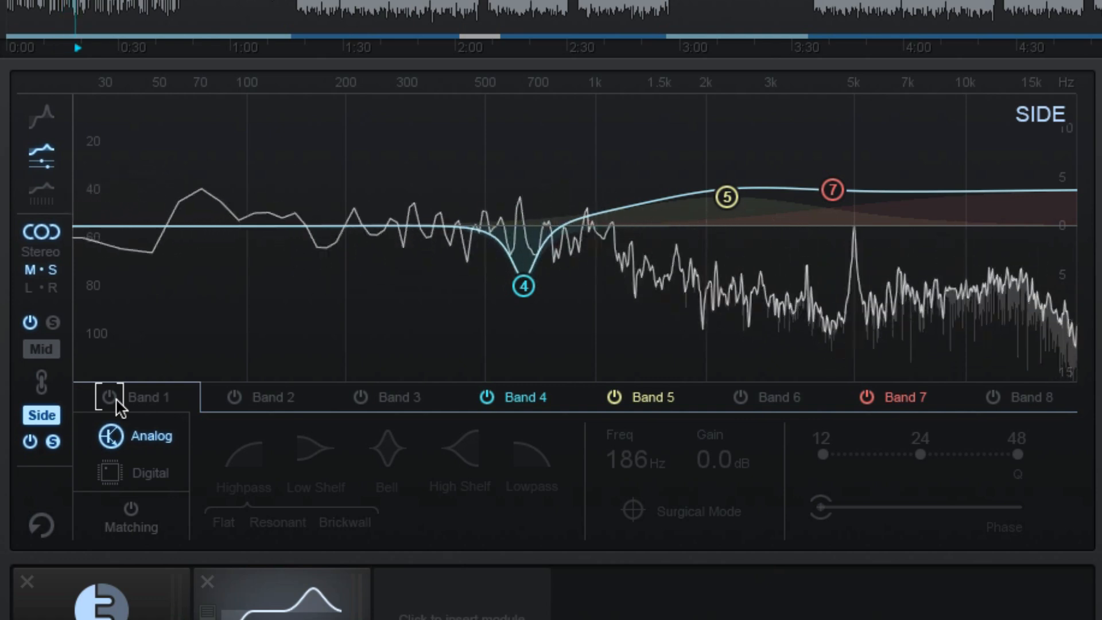
left_click(114, 400)
mouse_move(336, 228)
left_mouse_down()
mouse_move(206, 225)
mouse_move(337, 227)
left_mouse_up()
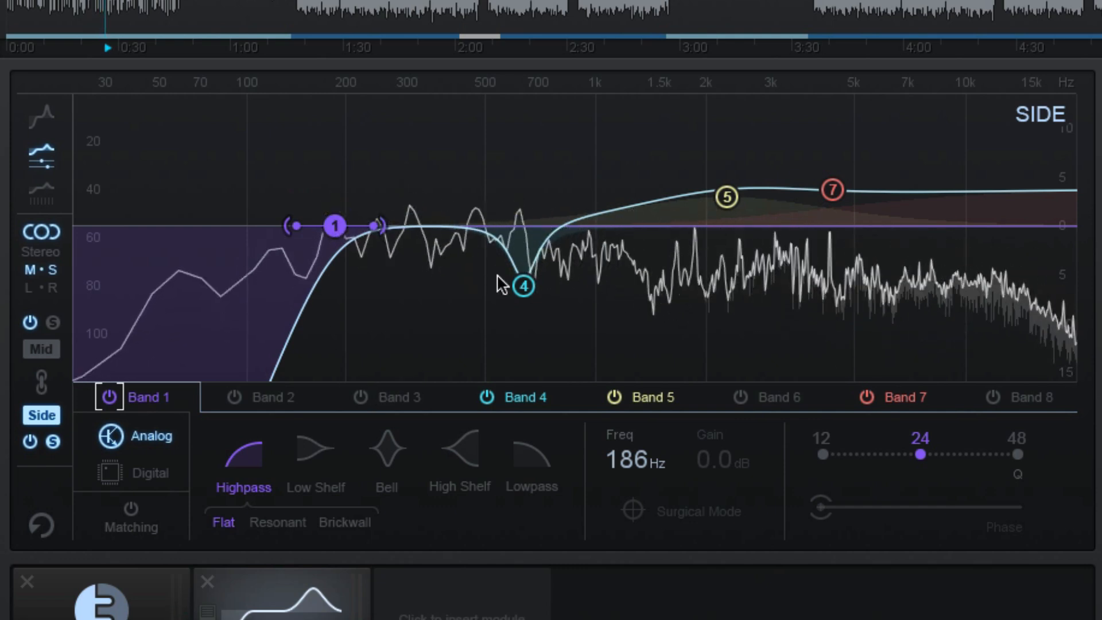
left_click_drag(542, 121, 519, 138)
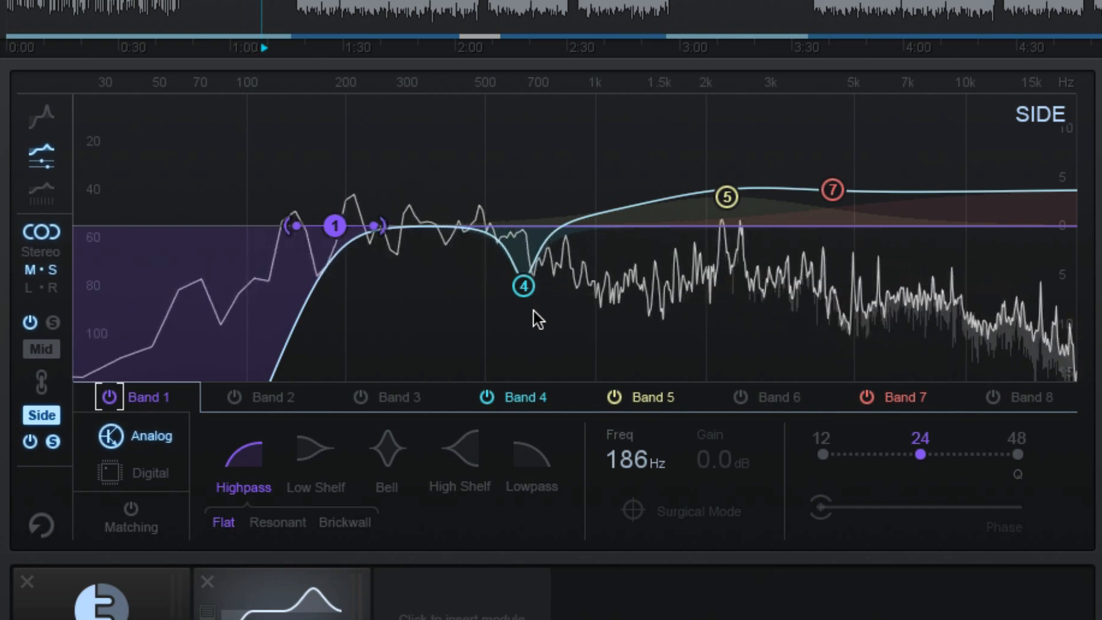
Step: Unsolo the Side channel and compare the Mid channel with its Band 1 highpass off and on
left_click(50, 445)
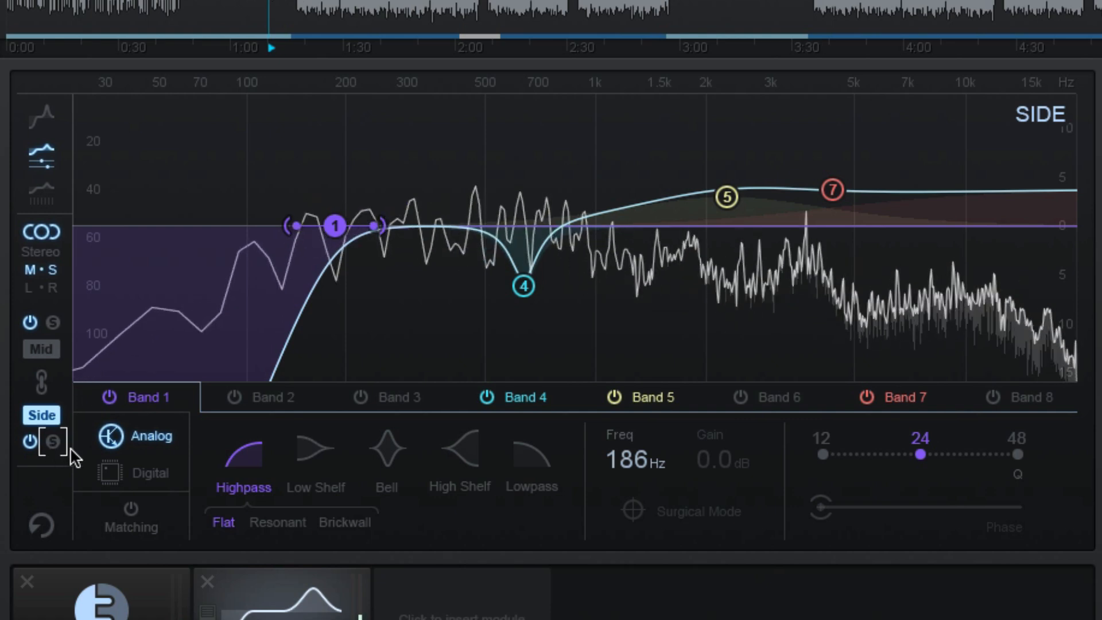
left_click(43, 347)
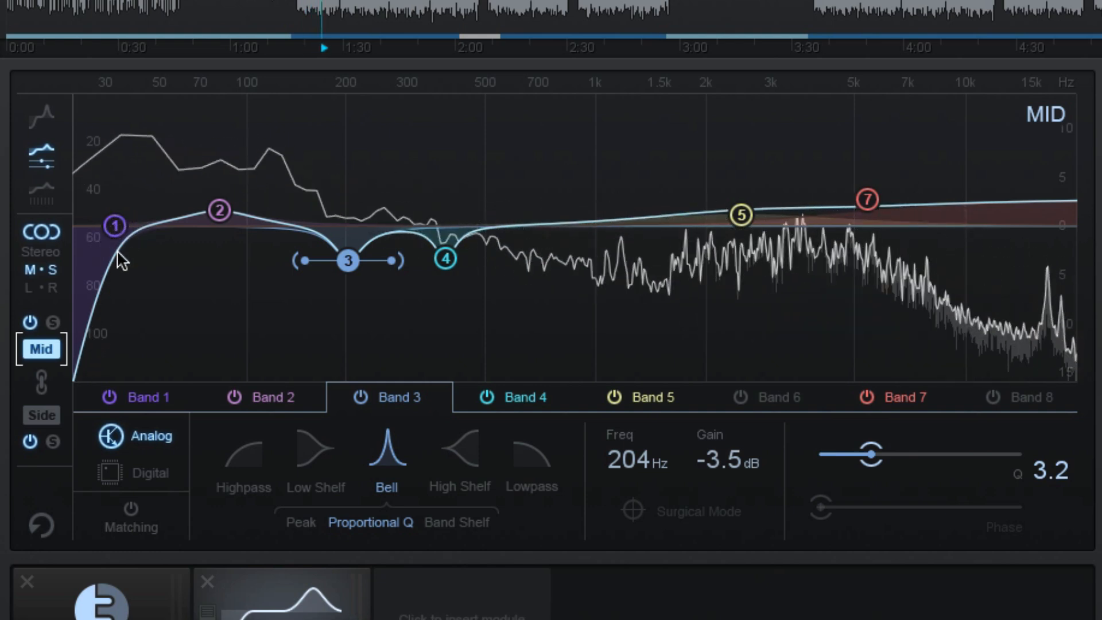
left_click(109, 397)
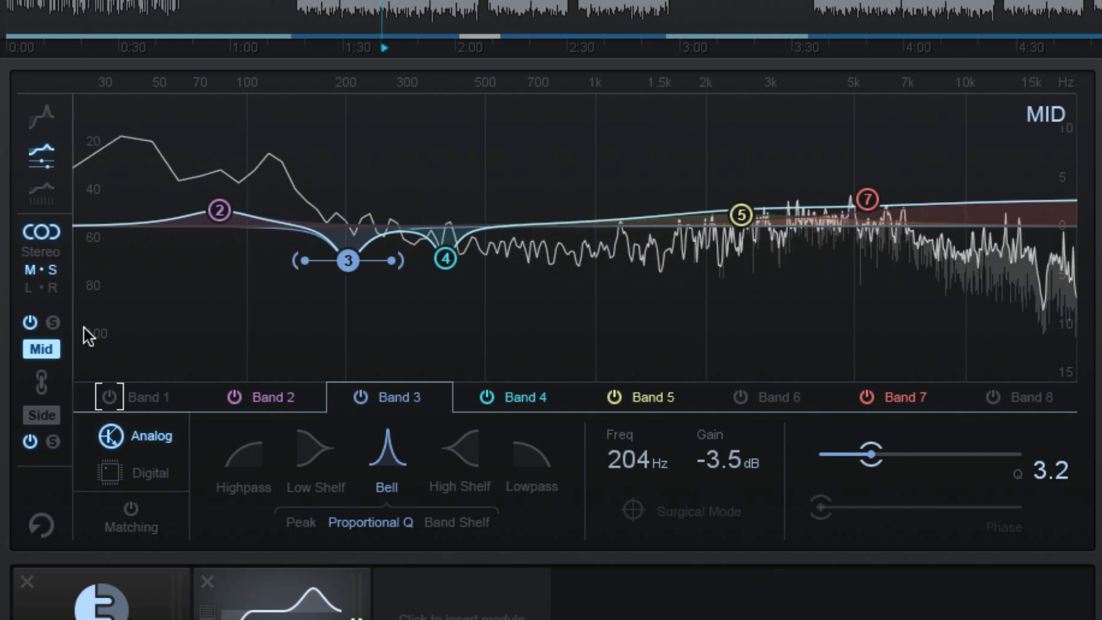
left_click(110, 395)
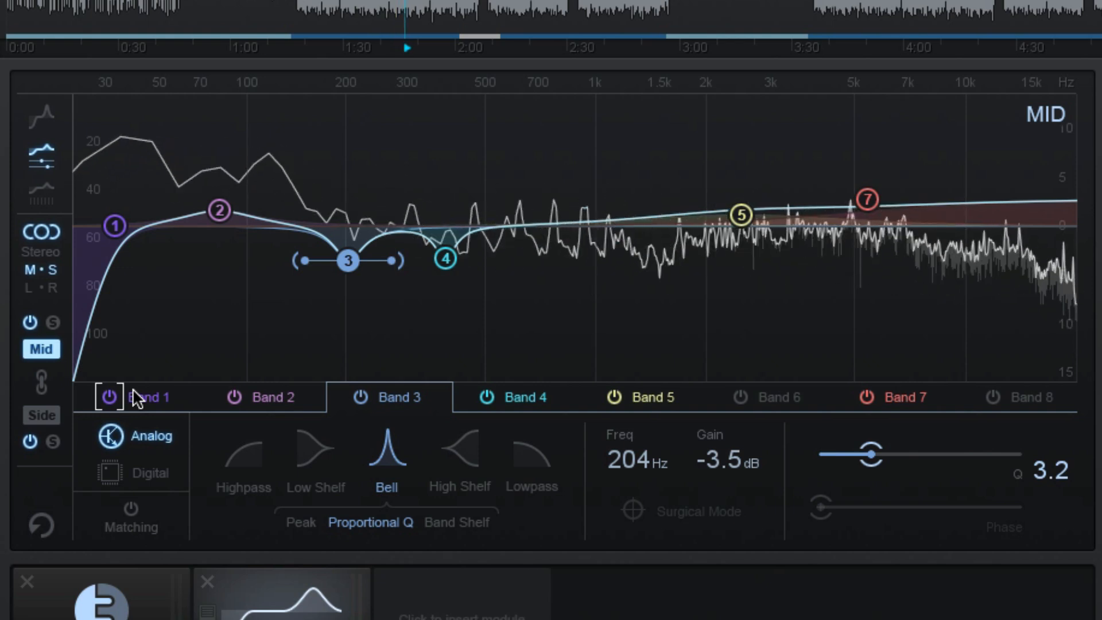
Step: Select the Mid channel's Band 2 bell and examine its frequency, gain and Q settings
left_click(219, 211)
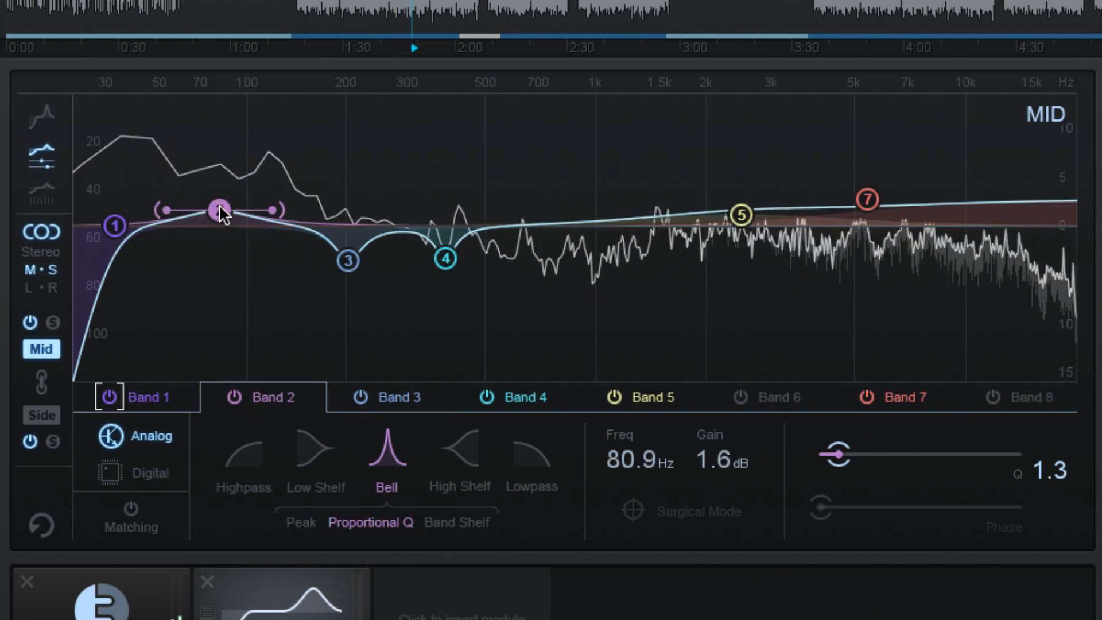
left_click_drag(222, 125, 218, 127)
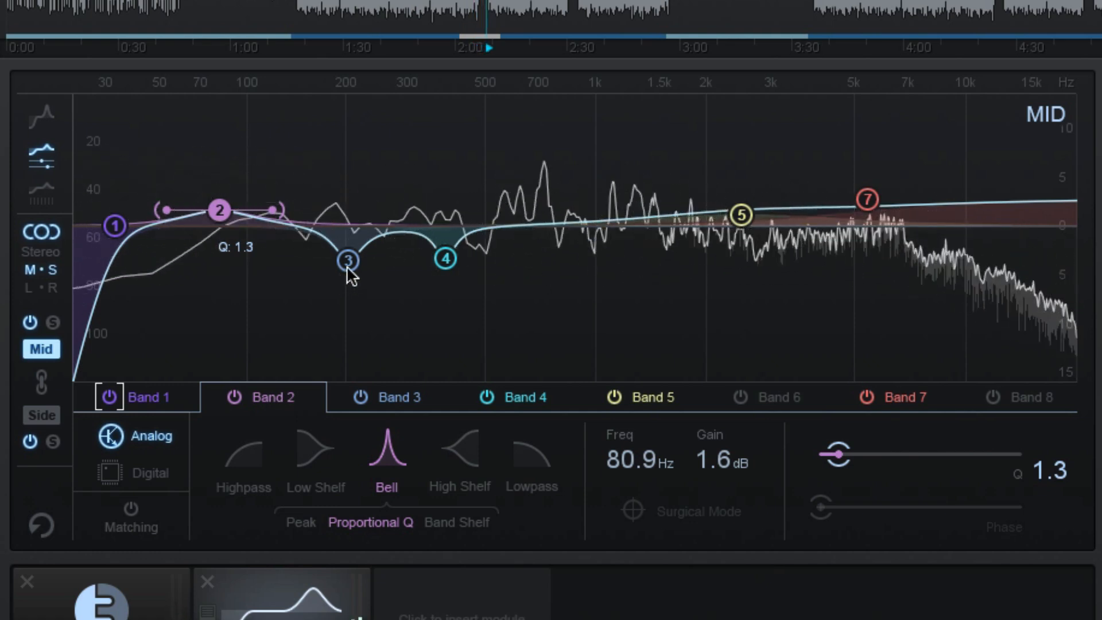
mouse_move(349, 170)
left_mouse_down()
mouse_move(444, 161)
mouse_move(353, 167)
left_mouse_up()
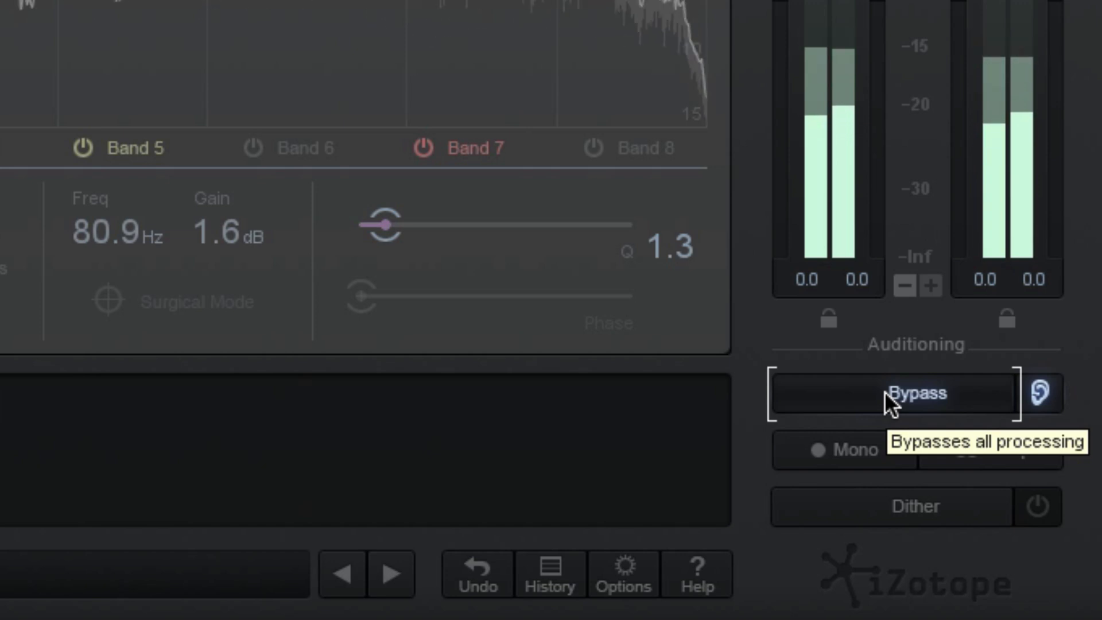
Step: Compare the processed track with the bypassed original, ending with all processing active
left_click(884, 392)
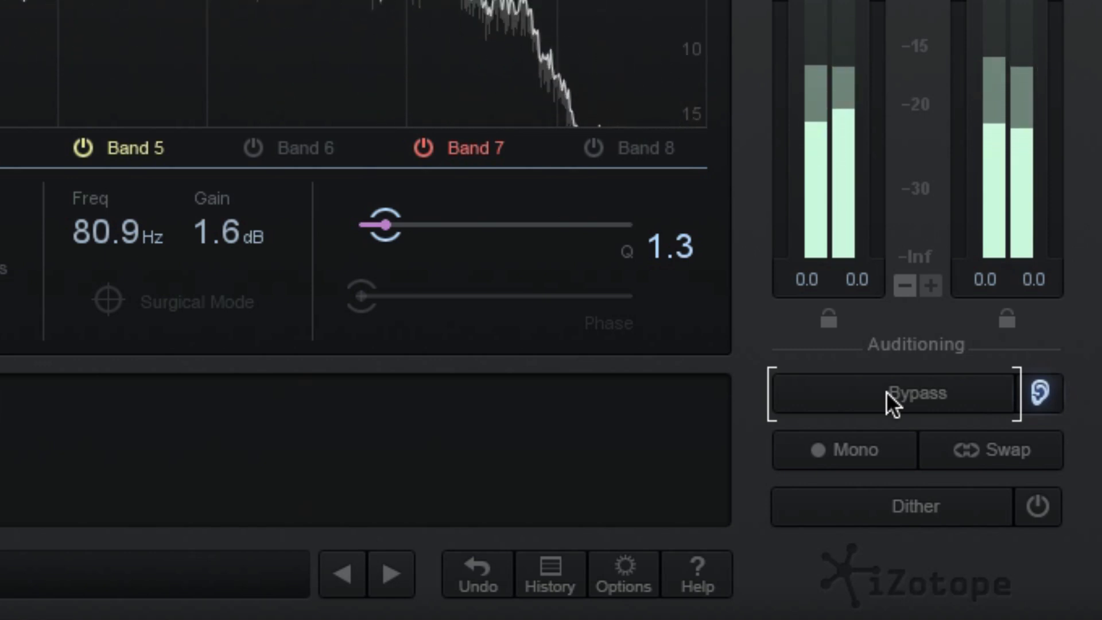
left_click(873, 392)
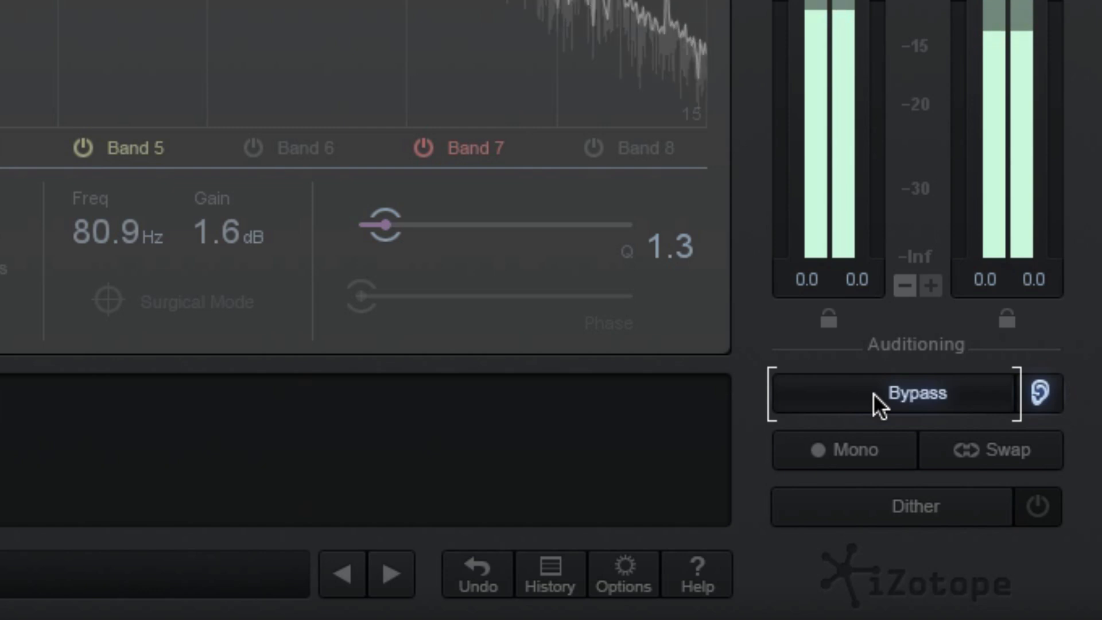
left_click(874, 392)
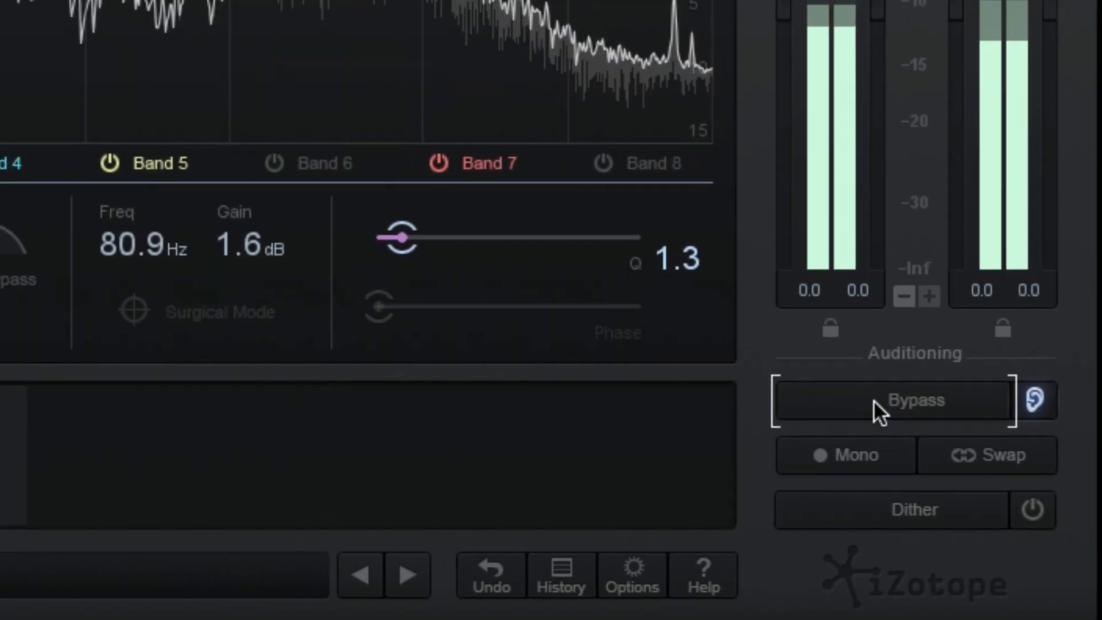